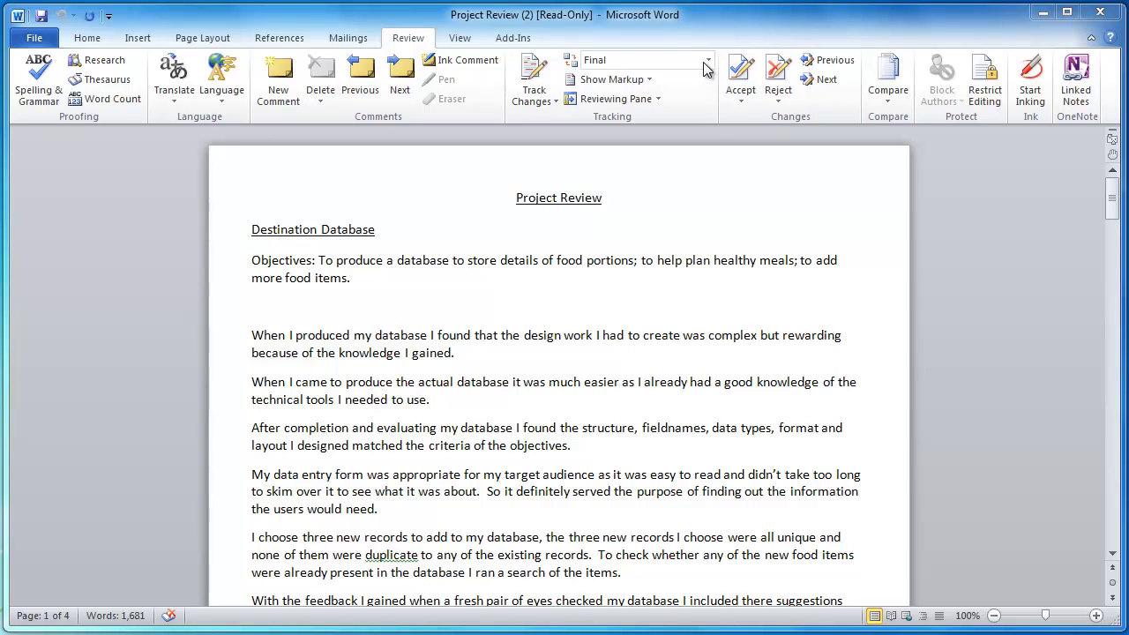
- Display the document as Final: Show Markup and examine the comments from the first page through to the survey sections
{"action": "left_click", "coordinate": [709, 62]}
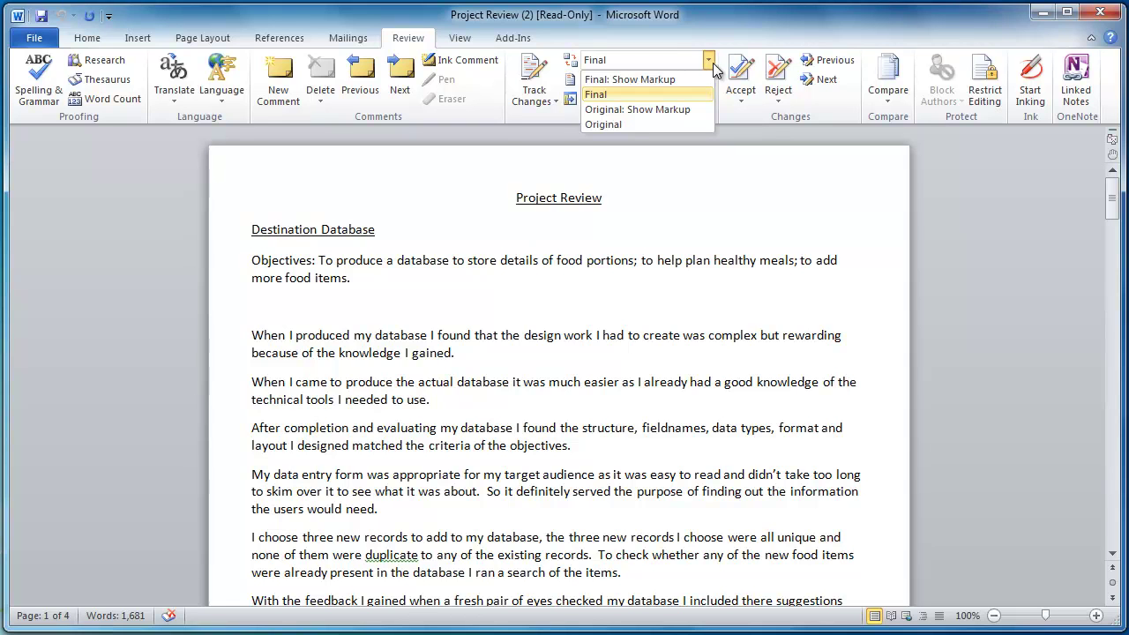
{"action": "left_click", "coordinate": [627, 78]}
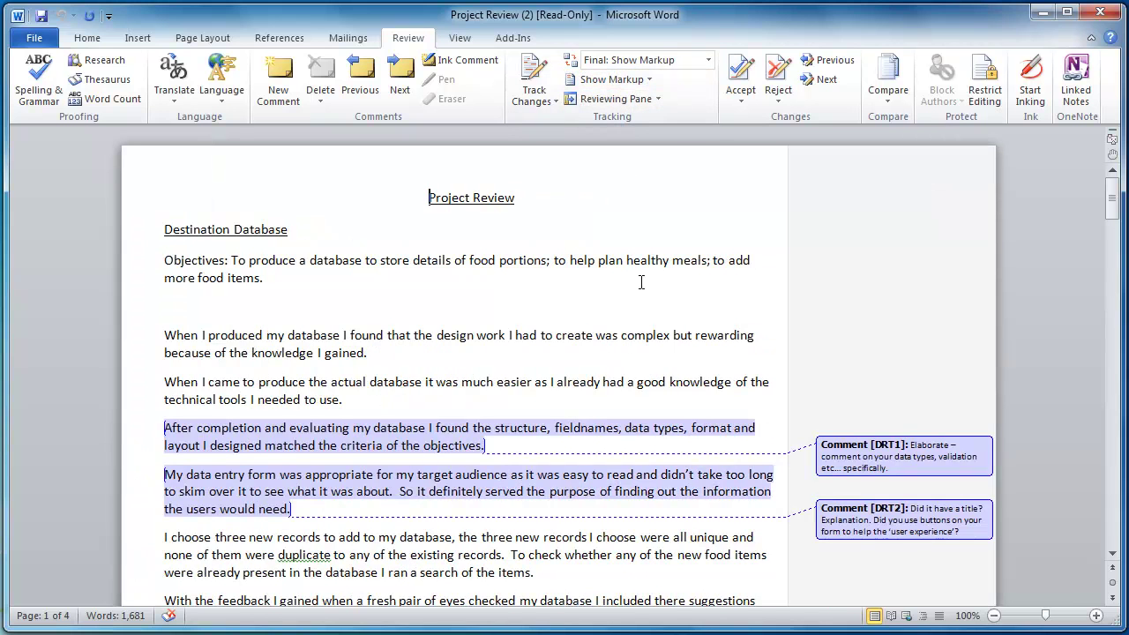
{"action": "scroll", "coordinate": [632, 291], "scroll_direction": "down", "scroll_amount": 4}
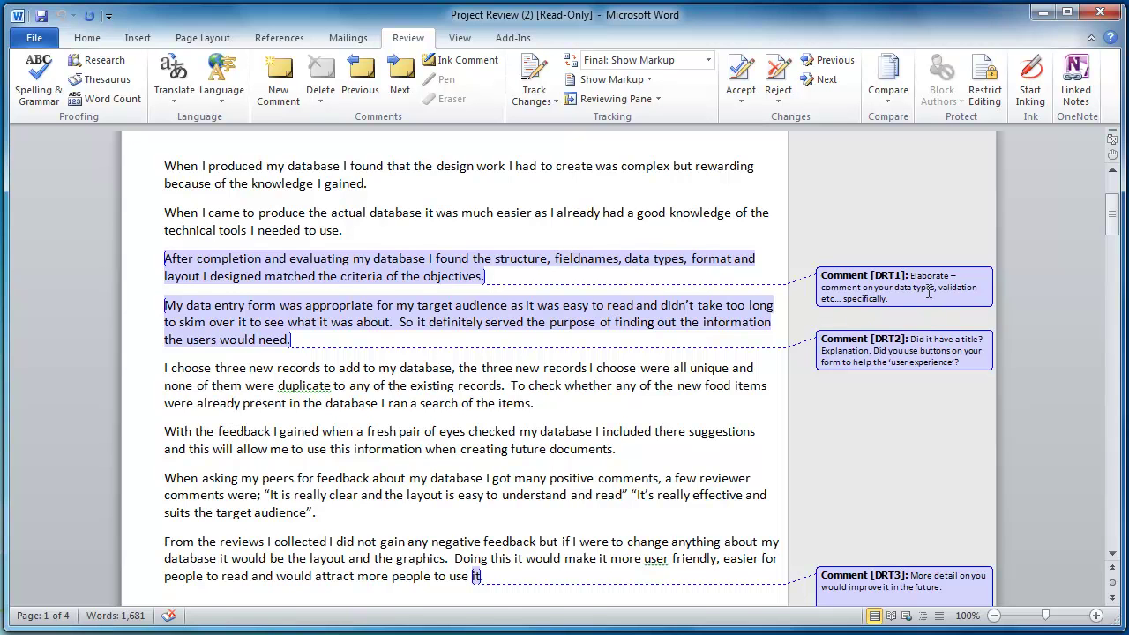
{"action": "scroll", "coordinate": [923, 359], "scroll_direction": "down", "scroll_amount": 3}
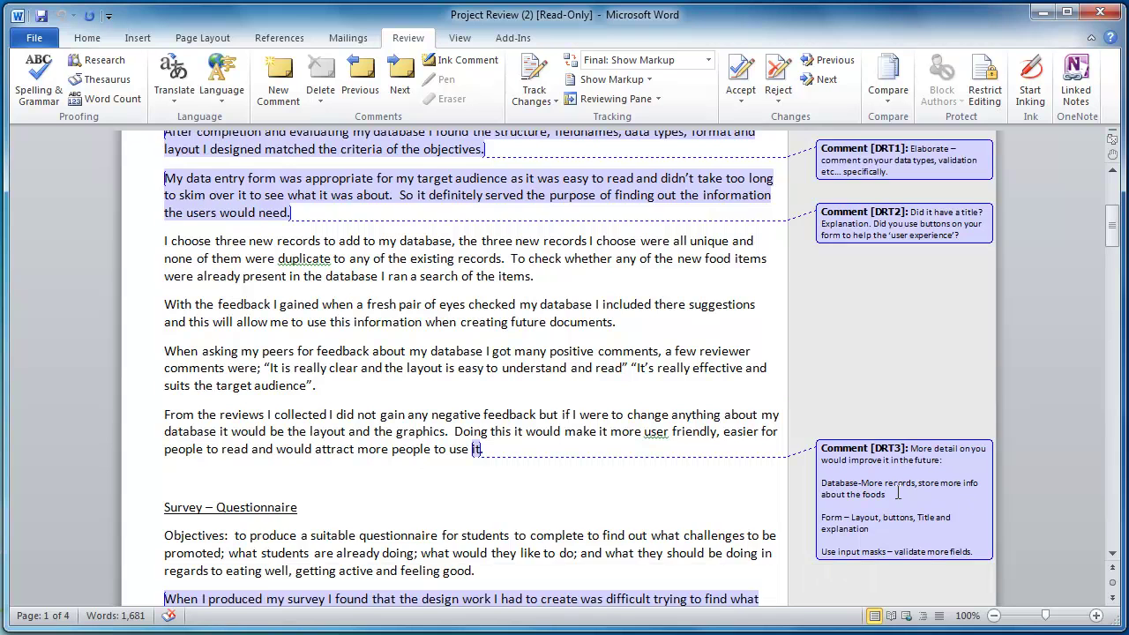
{"action": "scroll", "coordinate": [898, 492], "scroll_direction": "down", "scroll_amount": 2}
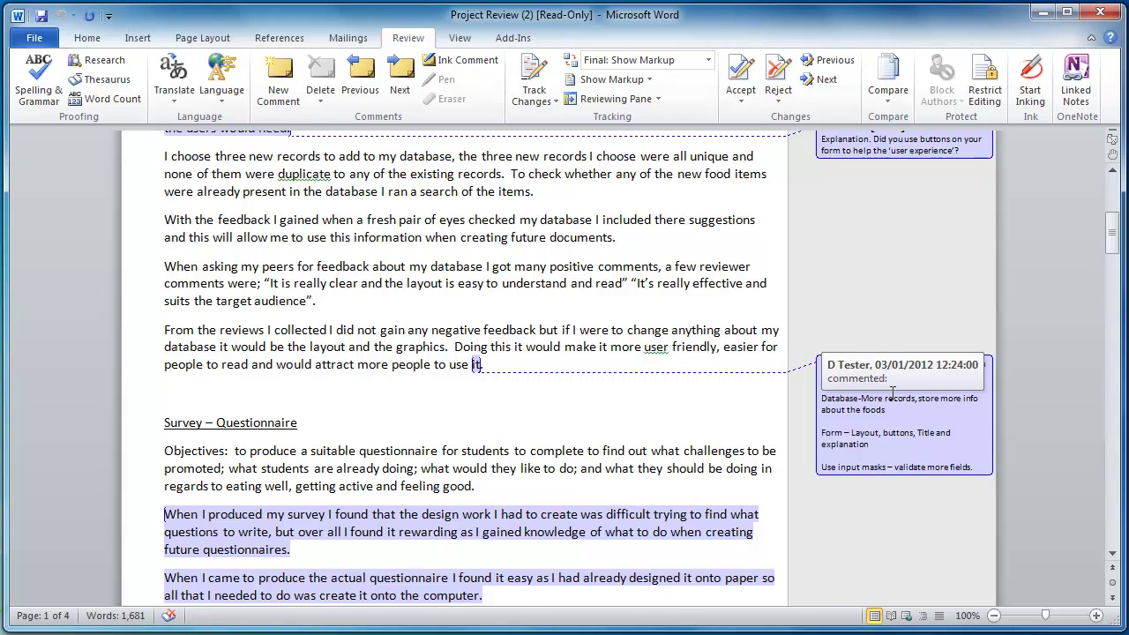
{"action": "scroll", "coordinate": [893, 392], "scroll_direction": "down", "scroll_amount": 3}
{"action": "scroll", "coordinate": [894, 391], "scroll_direction": "down", "scroll_amount": 3}
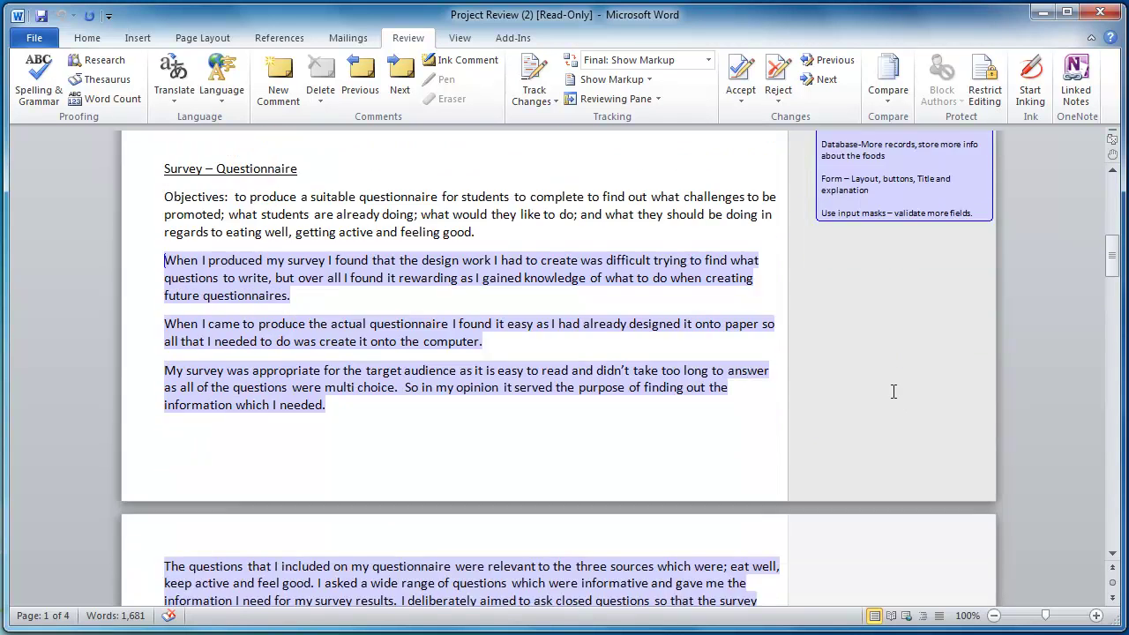
{"action": "scroll", "coordinate": [893, 391], "scroll_direction": "down", "scroll_amount": 3}
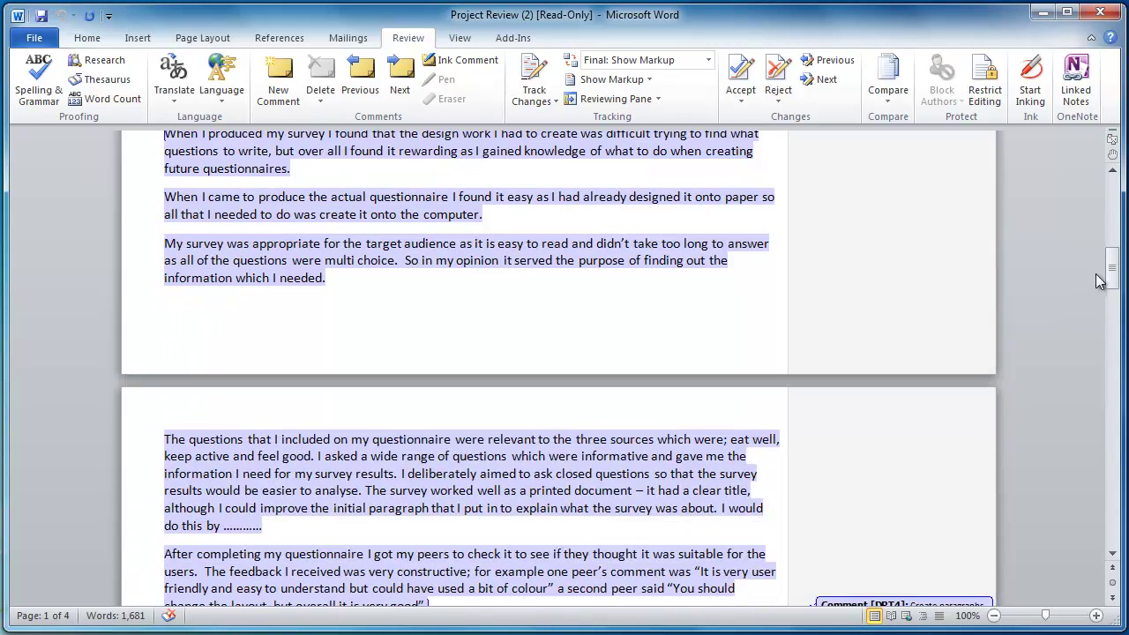
{"action": "left_click_drag", "start_coordinate": [1112, 281], "coordinate": [1110, 308]}
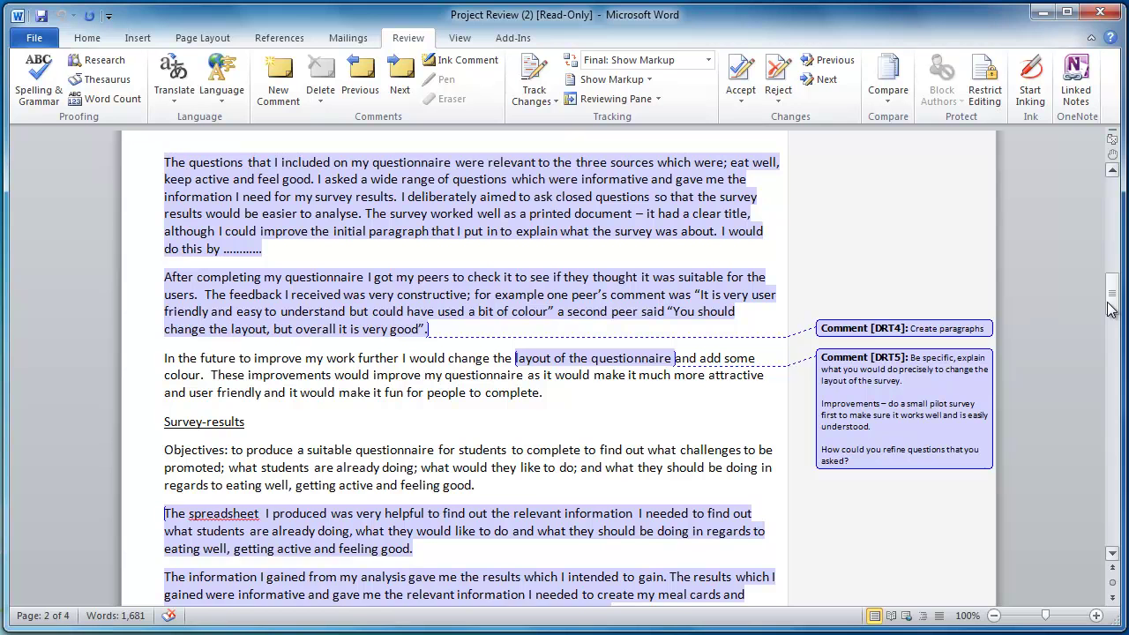
{"action": "left_click_drag", "start_coordinate": [1111, 309], "coordinate": [1112, 202]}
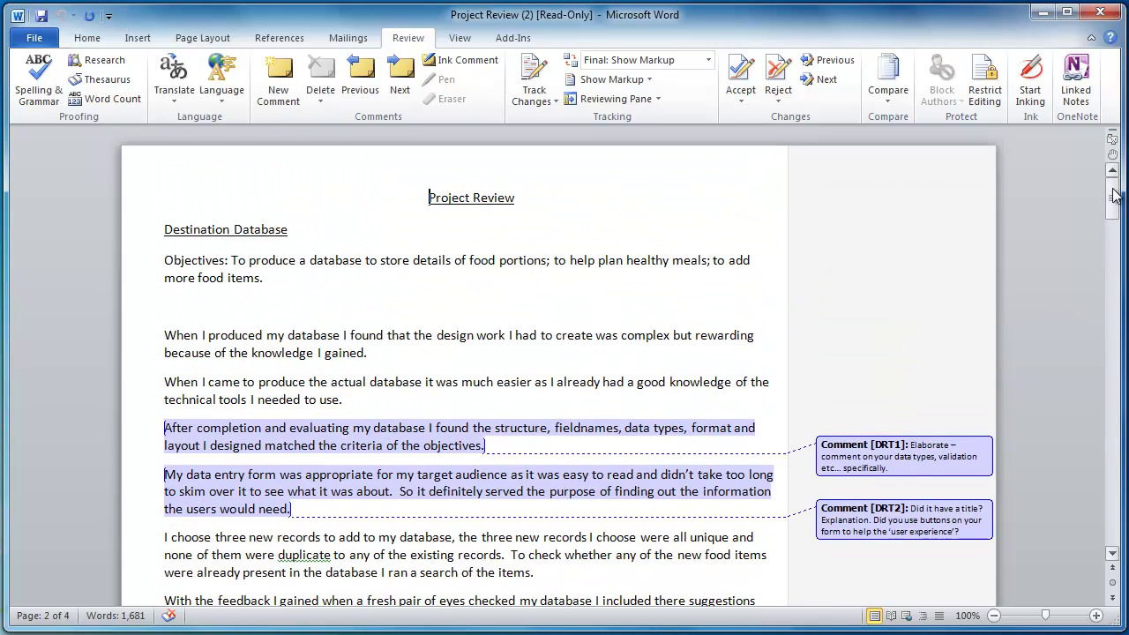
- Switch the review display to Final and add the comment "Suggest revising title" to the Destination Database heading
{"action": "left_click", "coordinate": [705, 62]}
{"action": "left_click", "coordinate": [641, 93]}
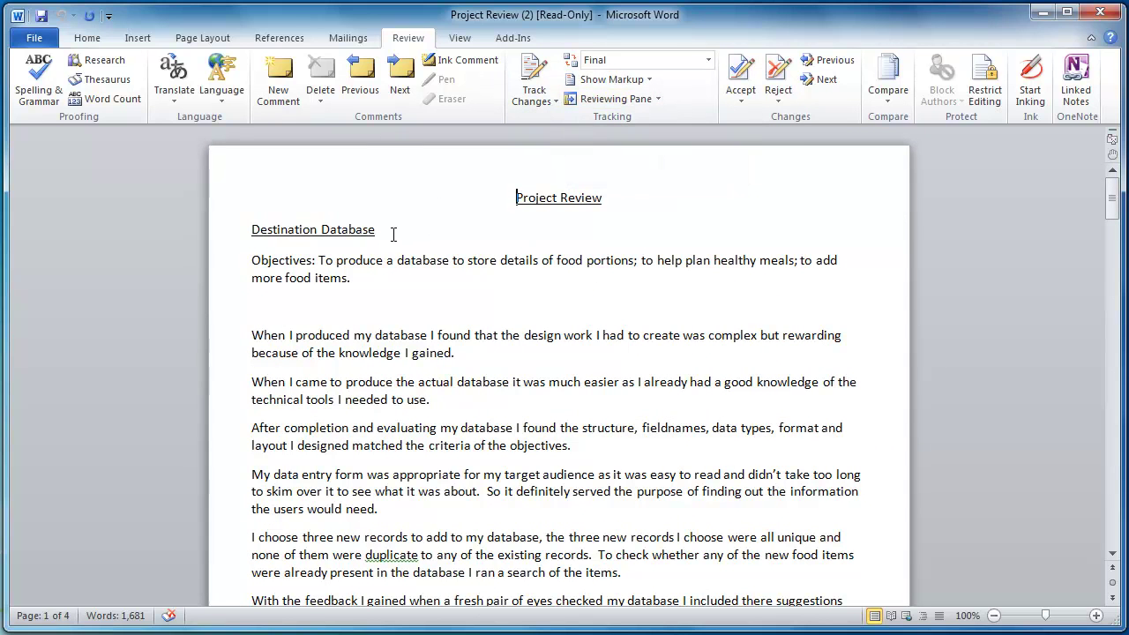
{"action": "left_click_drag", "start_coordinate": [388, 231], "coordinate": [307, 228]}
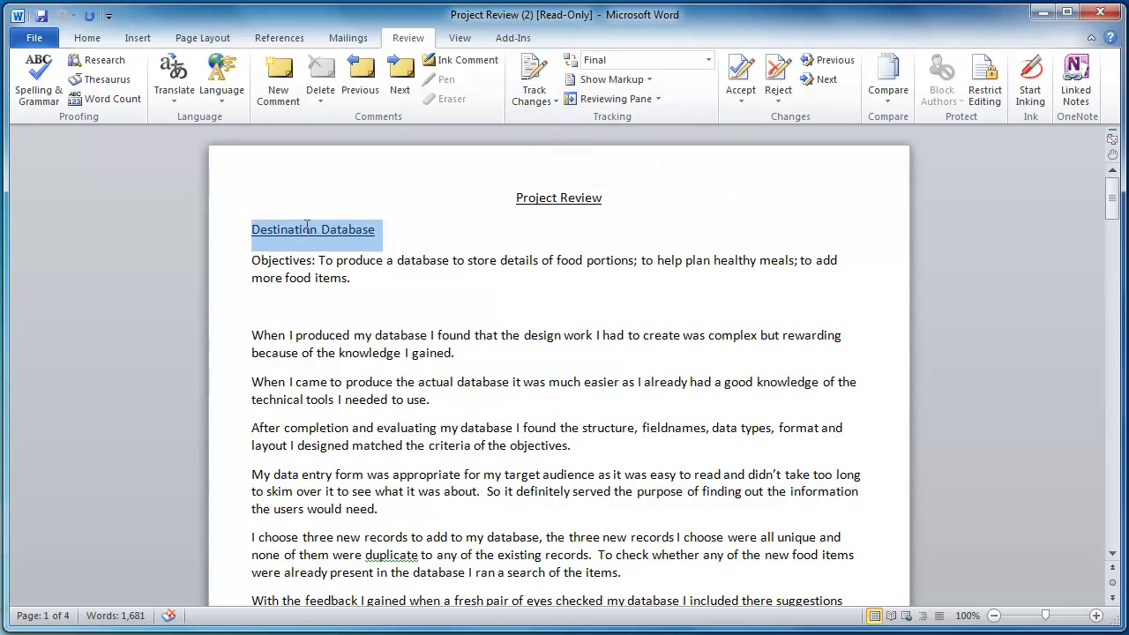
{"action": "left_click", "coordinate": [280, 95]}
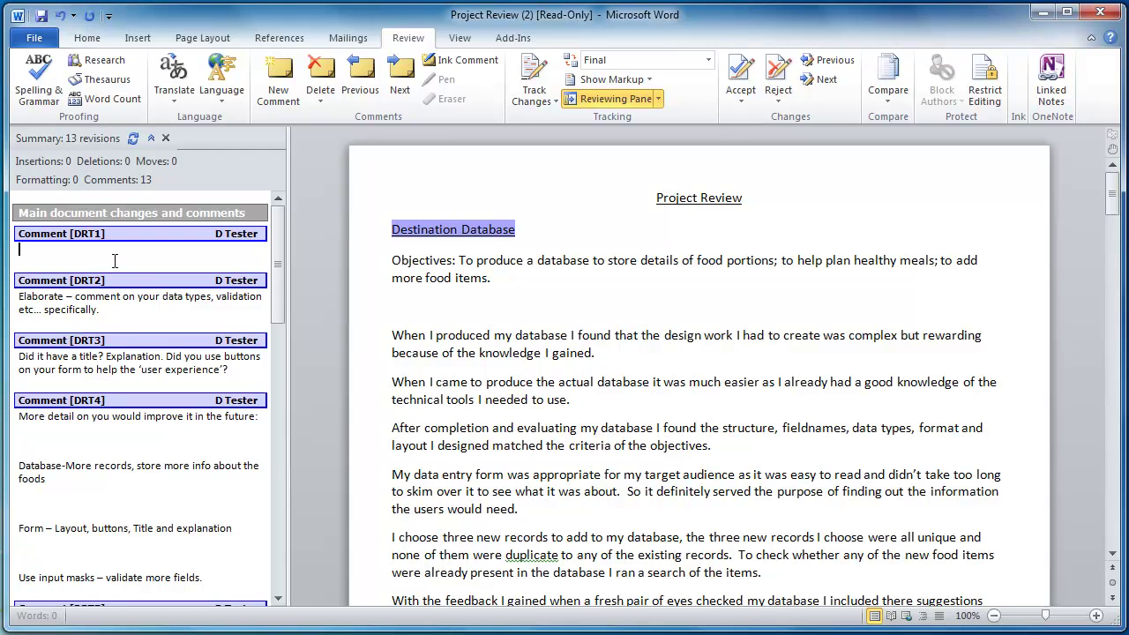
{"action": "type", "text": "Suggest revising tit"}
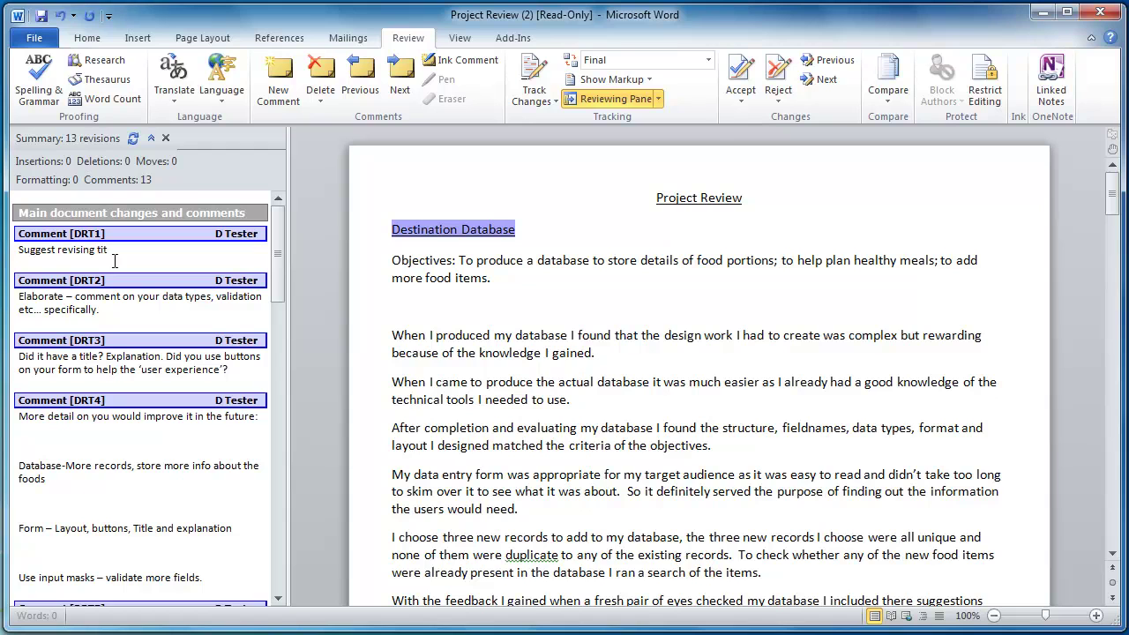
{"action": "type", "text": "le"}
{"action": "left_click", "coordinate": [538, 275]}
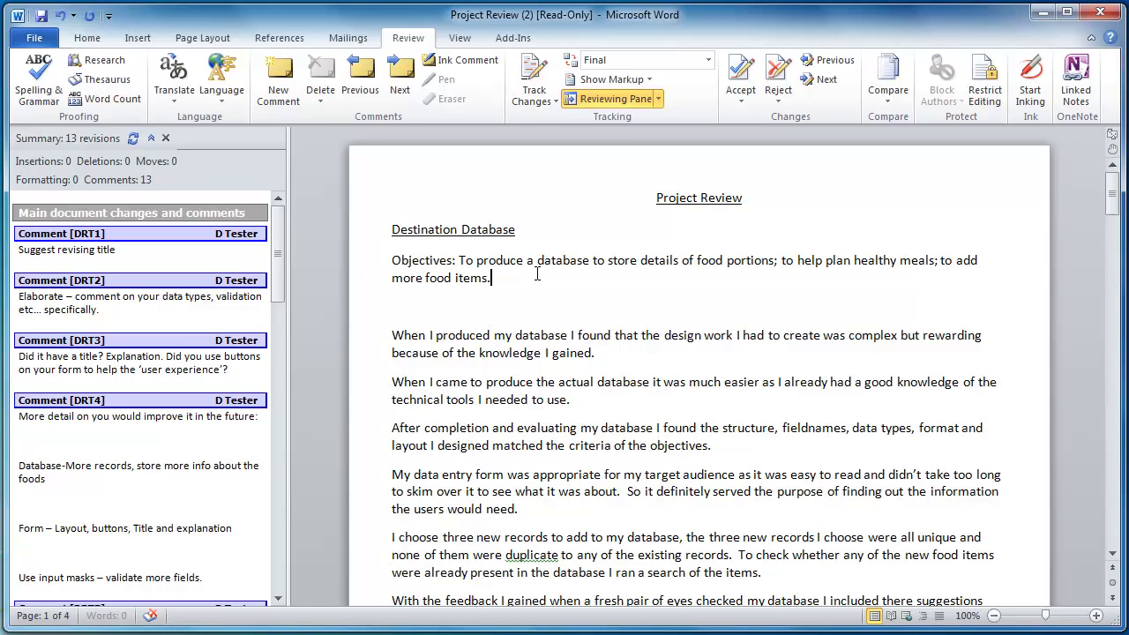
- Go through the comments listed in the Reviewing Pane, locating the text each refers to, up to comment DRT7
{"action": "left_click", "coordinate": [150, 291]}
{"action": "left_click", "coordinate": [95, 339]}
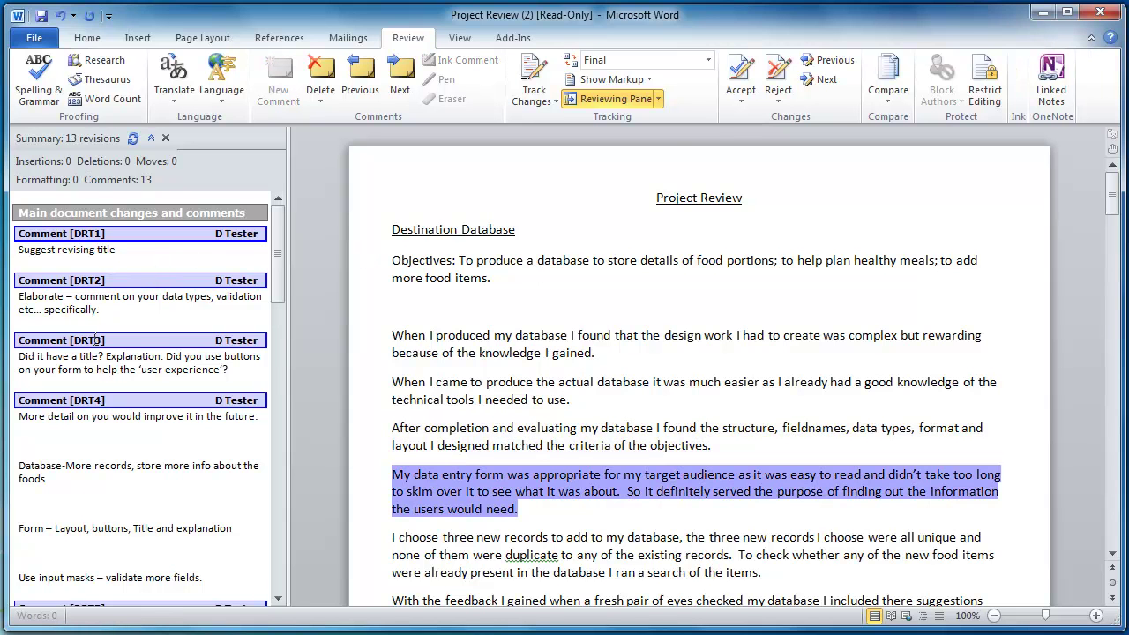
{"action": "left_click", "coordinate": [93, 399]}
{"action": "scroll", "coordinate": [135, 408], "scroll_direction": "down", "scroll_amount": 5}
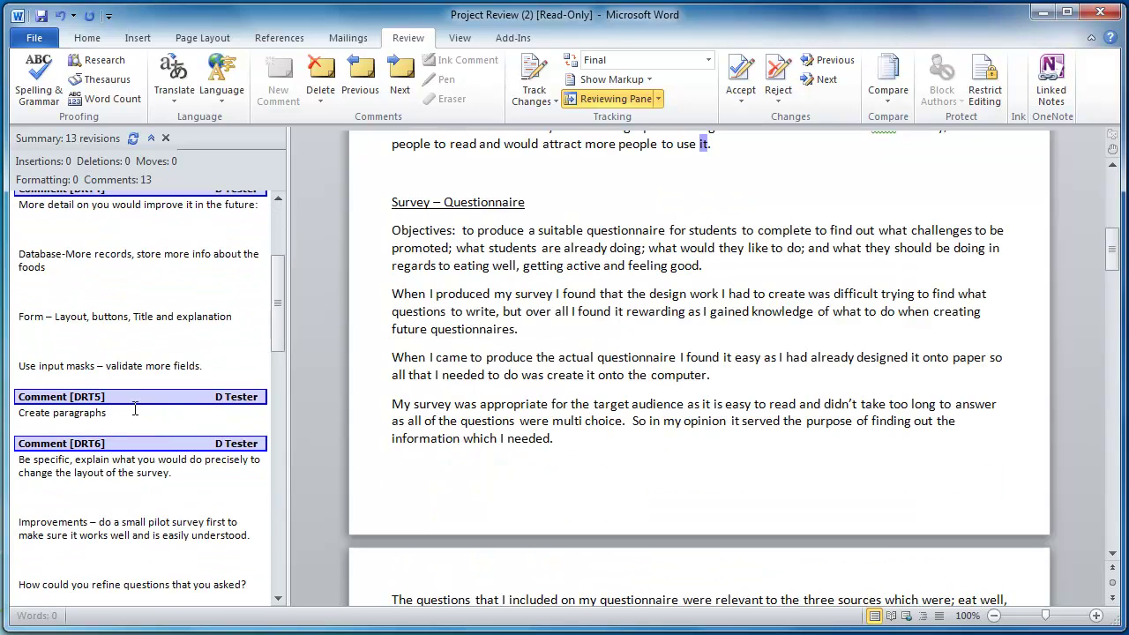
{"action": "left_click", "coordinate": [50, 394]}
{"action": "scroll", "coordinate": [116, 410], "scroll_direction": "down", "scroll_amount": 2}
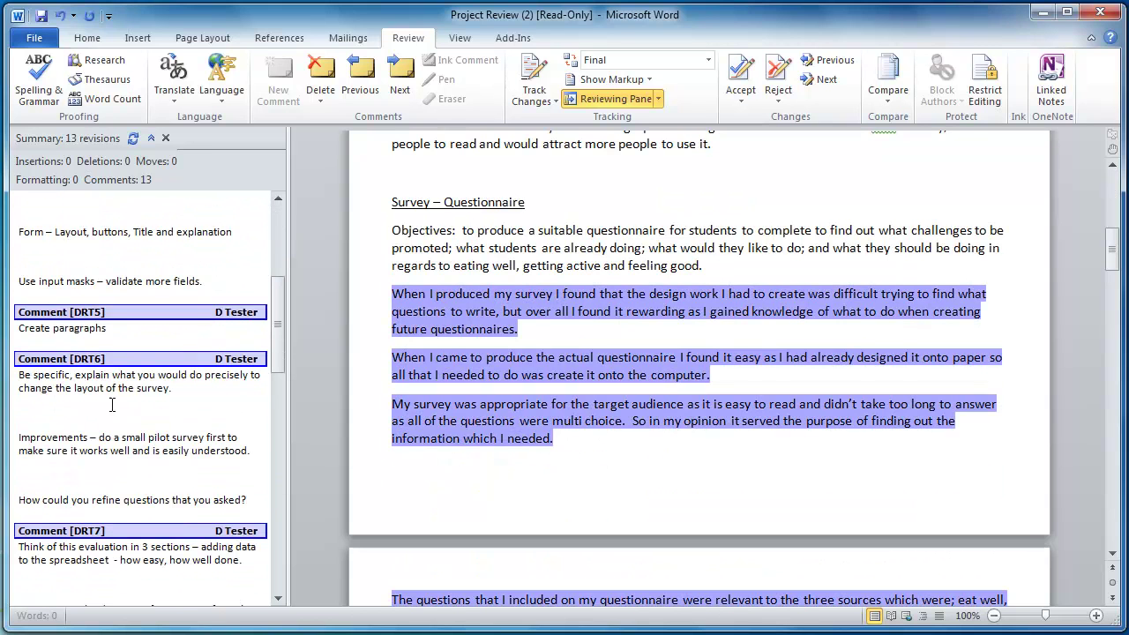
{"action": "left_click", "coordinate": [128, 362]}
{"action": "scroll", "coordinate": [133, 361], "scroll_direction": "down", "scroll_amount": 2}
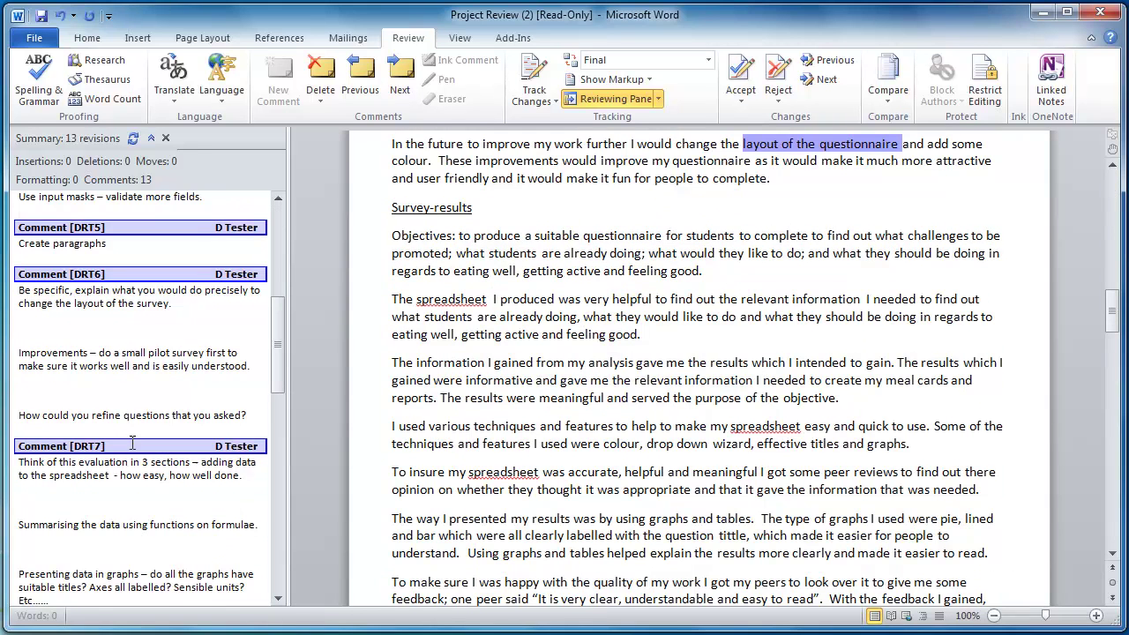
{"action": "left_click", "coordinate": [132, 446]}
{"action": "scroll", "coordinate": [132, 448], "scroll_direction": "down", "scroll_amount": 5}
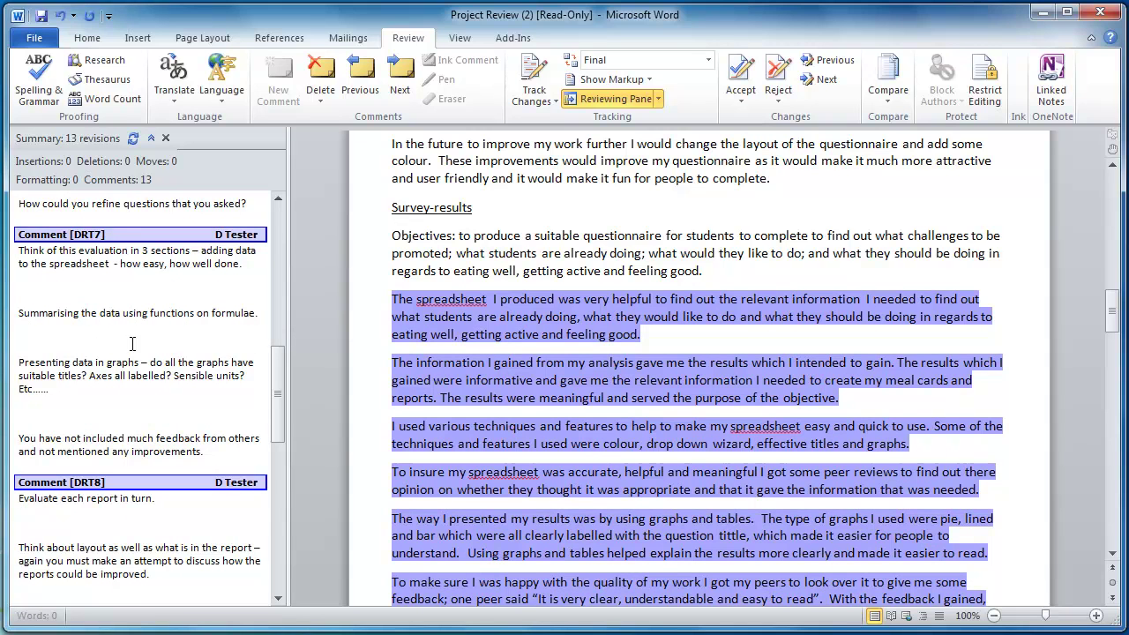
- Set the review display to Final: Show Markup, close the Reviewing Pane and return to the document's start
{"action": "left_click", "coordinate": [707, 60]}
{"action": "left_click", "coordinate": [673, 79]}
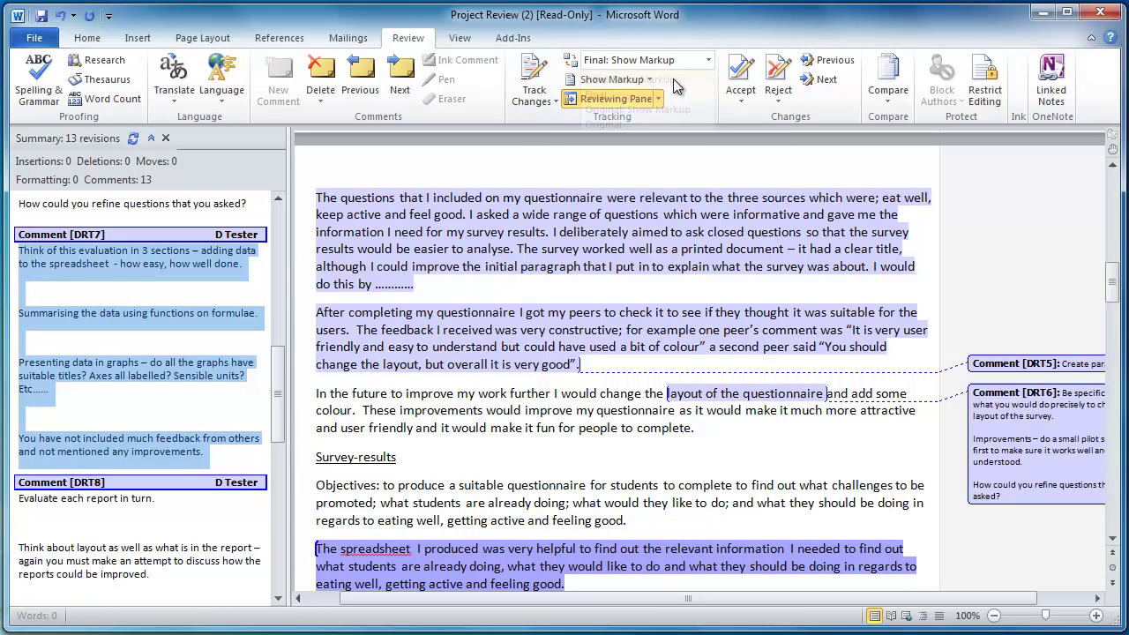
{"action": "left_click", "coordinate": [165, 138]}
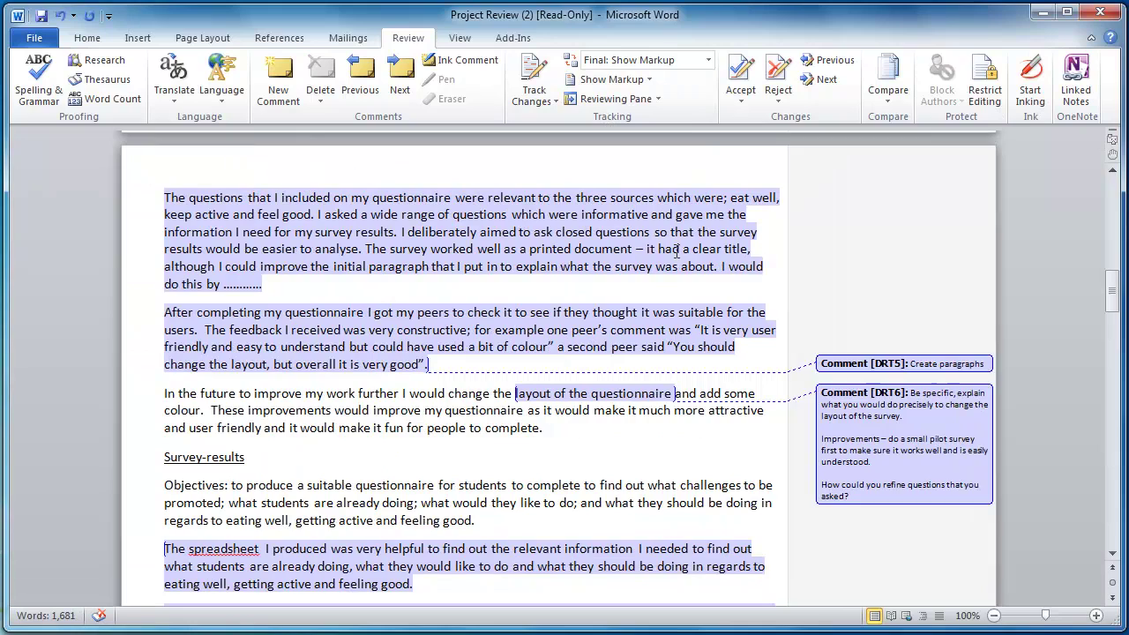
{"action": "left_click_drag", "start_coordinate": [1113, 295], "coordinate": [1114, 196]}
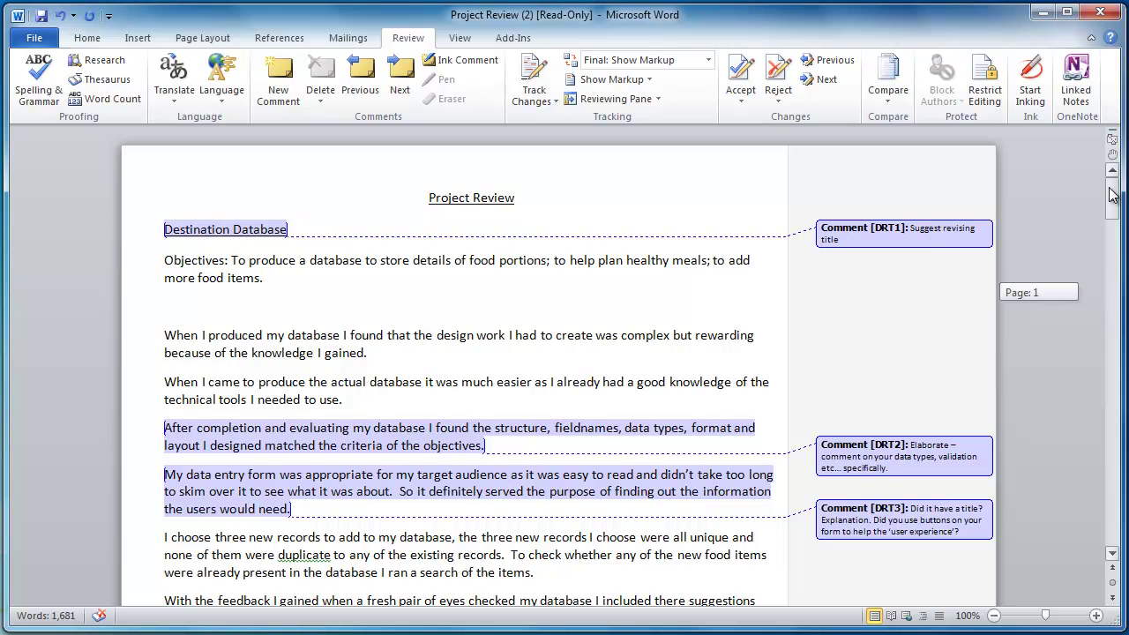
{"action": "left_click_drag", "start_coordinate": [1113, 196], "coordinate": [1113, 195]}
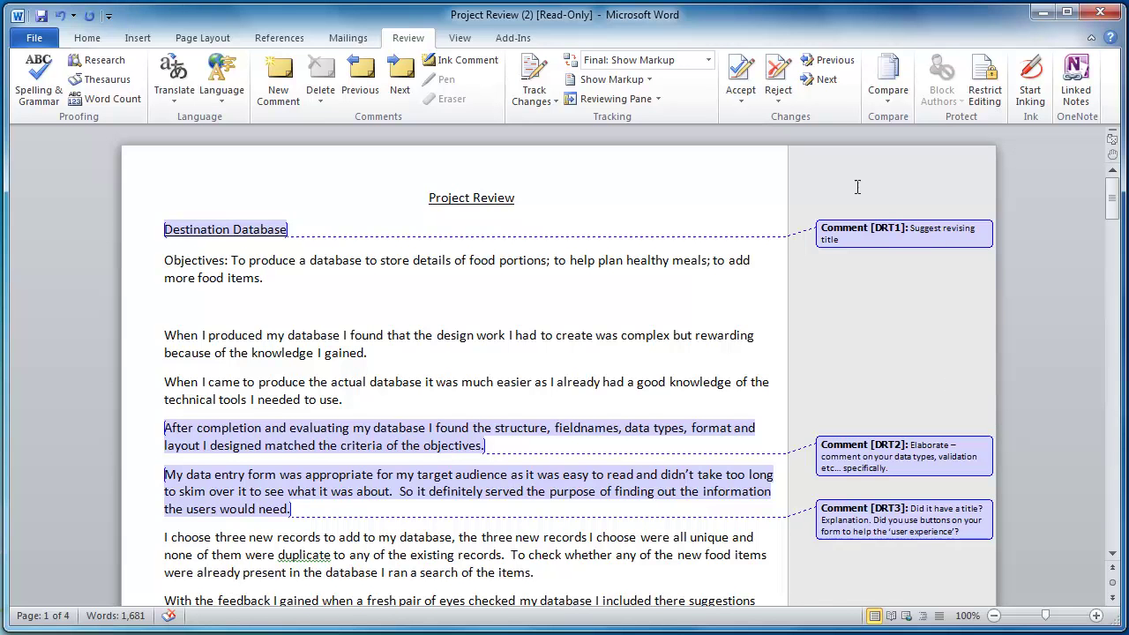
- Step forward through the document's comments one by one, past the one on the Meal cards objectives
{"action": "left_click", "coordinate": [401, 88]}
{"action": "left_click", "coordinate": [402, 88]}
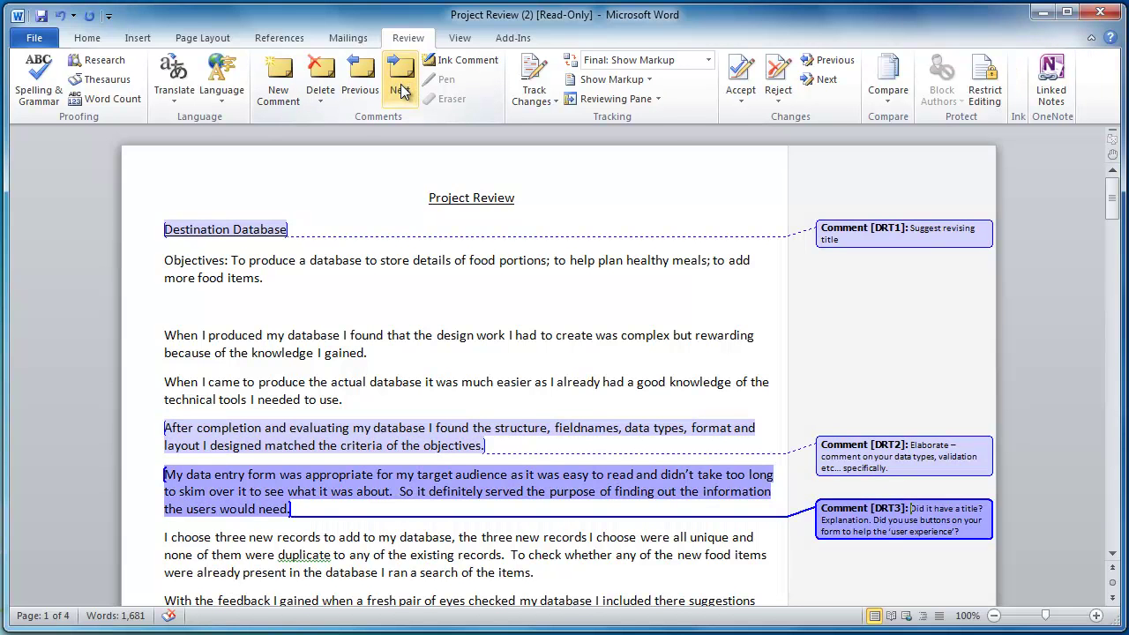
{"action": "left_click", "coordinate": [401, 88]}
{"action": "left_click", "coordinate": [401, 89]}
{"action": "left_click", "coordinate": [402, 88]}
{"action": "left_click", "coordinate": [401, 88]}
{"action": "left_click", "coordinate": [402, 88]}
{"action": "left_click", "coordinate": [402, 88]}
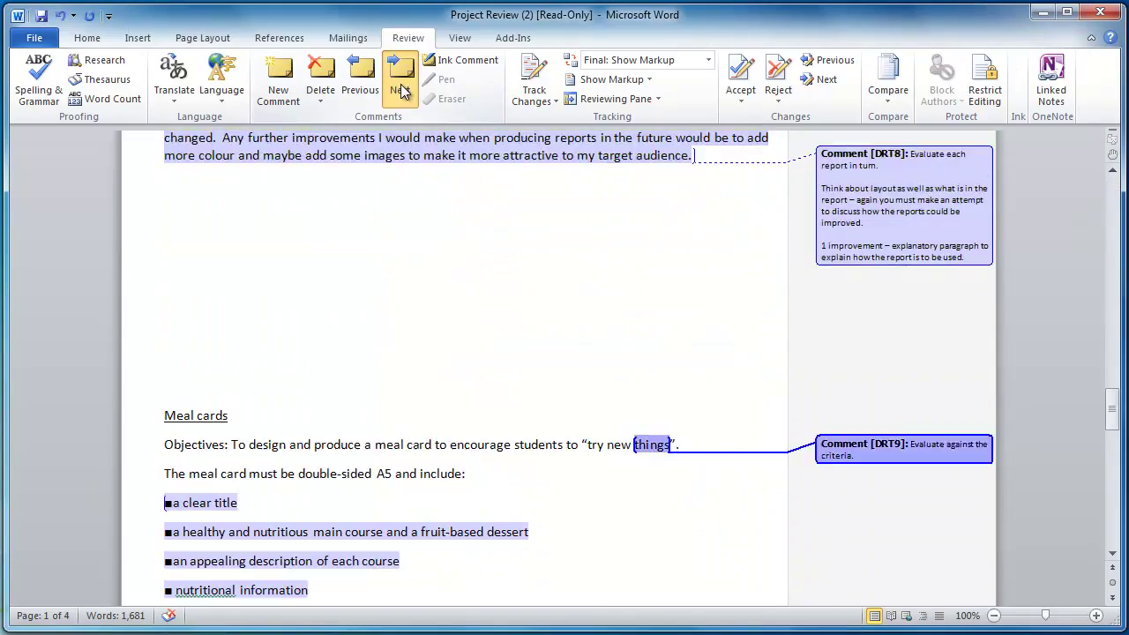
{"action": "left_click", "coordinate": [401, 88]}
{"action": "left_click", "coordinate": [401, 88]}
- Step back through the comments to the one on the Destination Database heading, declining to continue the search from the document's end
{"action": "left_click", "coordinate": [360, 88]}
{"action": "left_click", "coordinate": [360, 88]}
{"action": "left_click", "coordinate": [360, 88]}
{"action": "left_click", "coordinate": [363, 85]}
{"action": "left_click", "coordinate": [367, 83]}
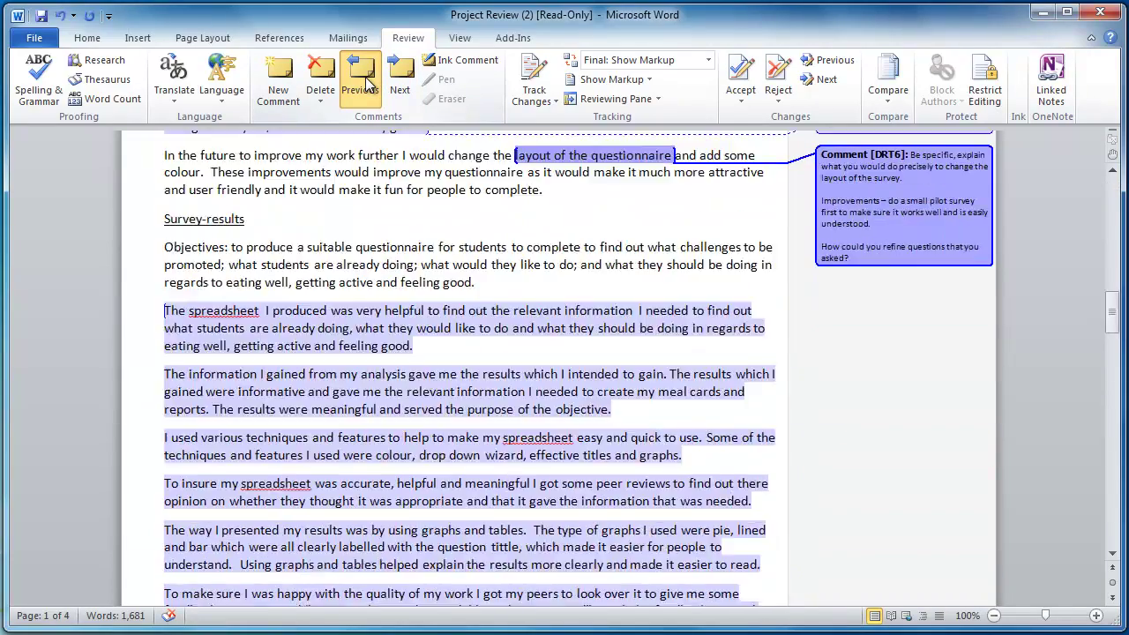
{"action": "left_click", "coordinate": [366, 83]}
{"action": "left_click", "coordinate": [366, 83]}
{"action": "left_click", "coordinate": [366, 83]}
{"action": "left_click", "coordinate": [366, 83]}
{"action": "left_click", "coordinate": [366, 83]}
{"action": "left_click", "coordinate": [366, 83]}
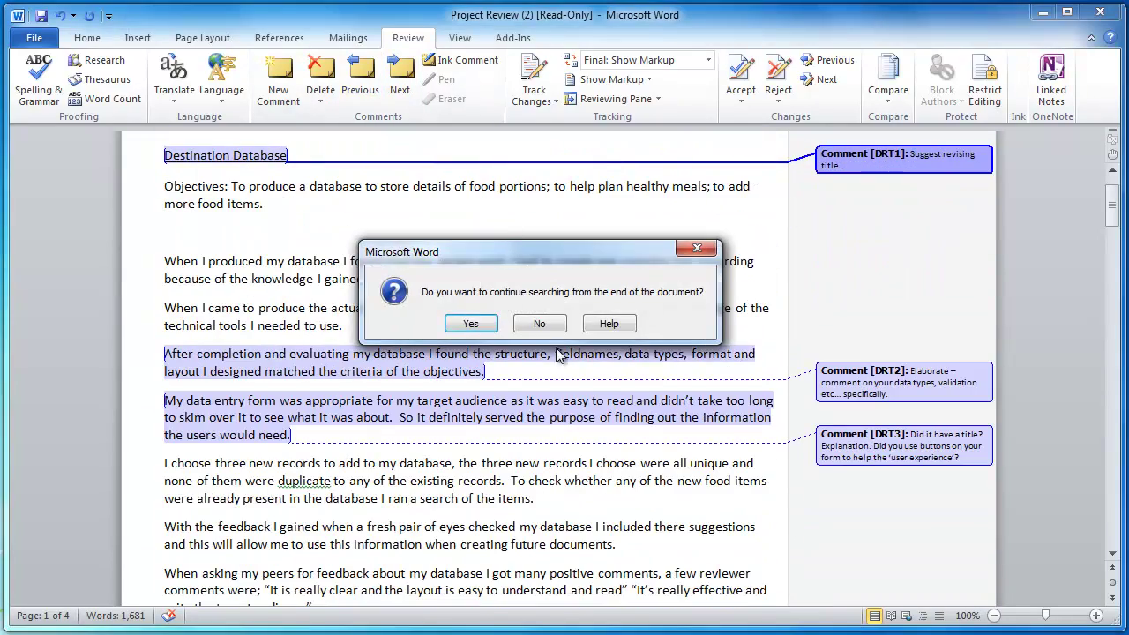
{"action": "left_click", "coordinate": [539, 324]}
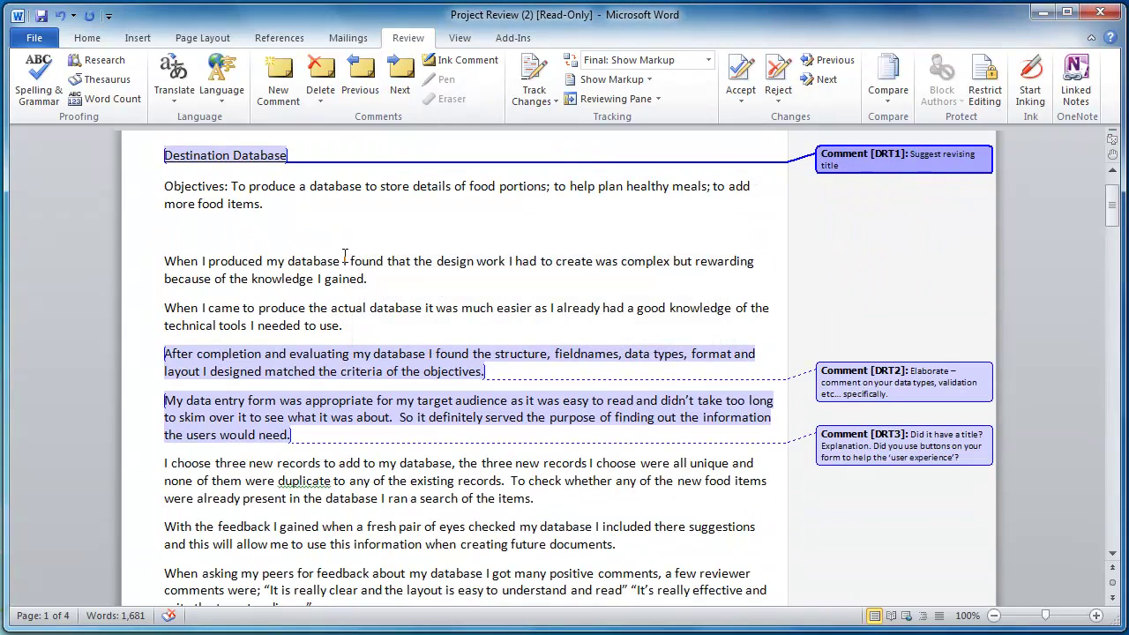
- Delete the comment attached to the Destination Database heading
{"action": "left_click", "coordinate": [231, 161]}
{"action": "right_click", "coordinate": [231, 159]}
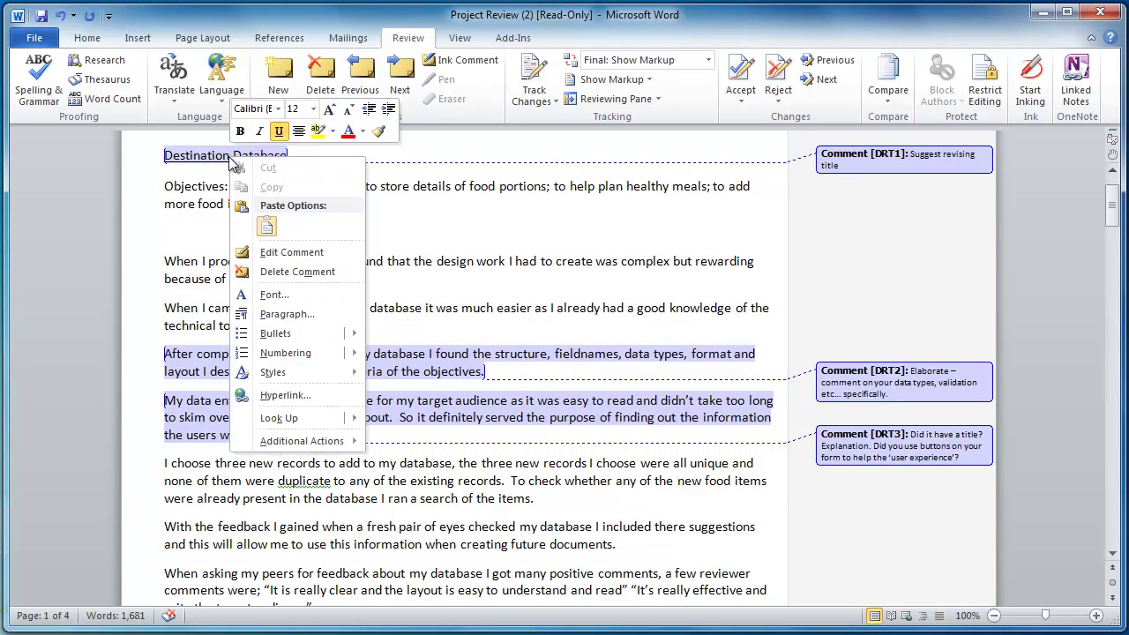
{"action": "left_click", "coordinate": [308, 271]}
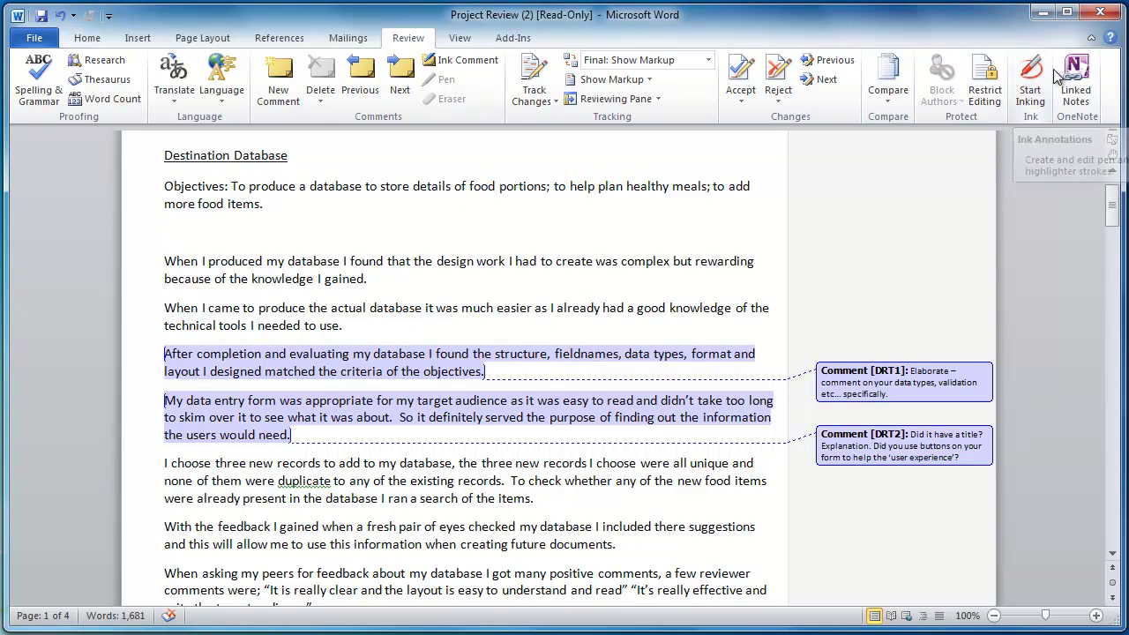
- Circle "work I had" in black pen ink, erase the ink stroke and return to the review tools
{"action": "left_click", "coordinate": [1031, 91]}
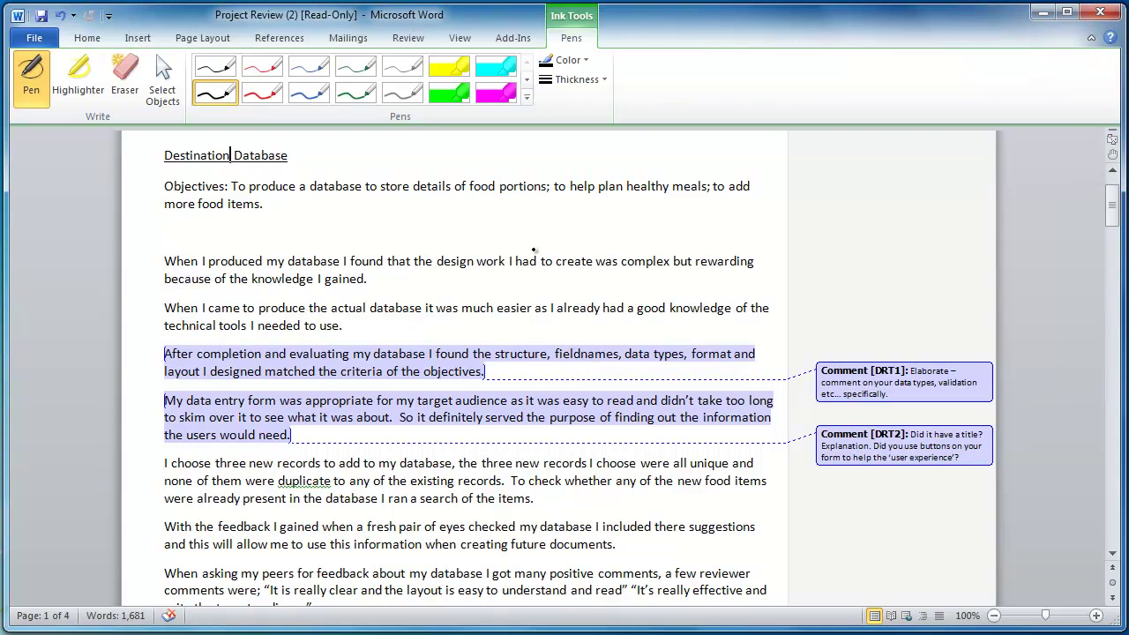
{"action": "mouse_move", "coordinate": [529, 251]}
{"action": "left_mouse_down"}
{"action": "mouse_move", "coordinate": [490, 251]}
{"action": "mouse_move", "coordinate": [533, 275]}
{"action": "mouse_move", "coordinate": [532, 249]}
{"action": "left_mouse_up"}
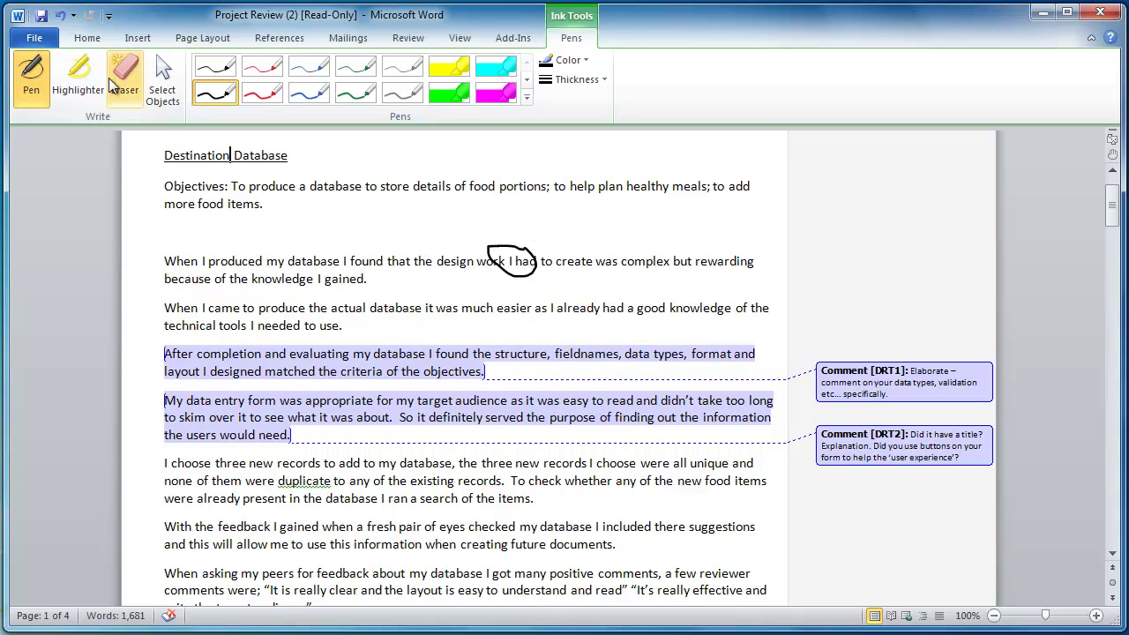
{"action": "left_click", "coordinate": [125, 78]}
{"action": "left_click", "coordinate": [494, 251]}
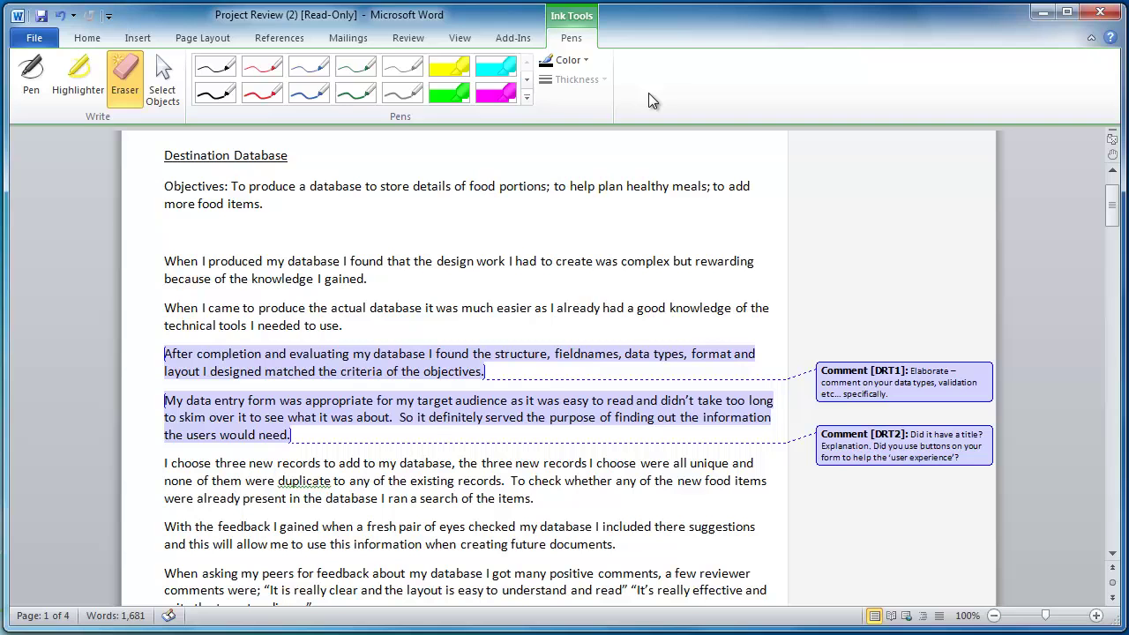
{"action": "left_click", "coordinate": [417, 43]}
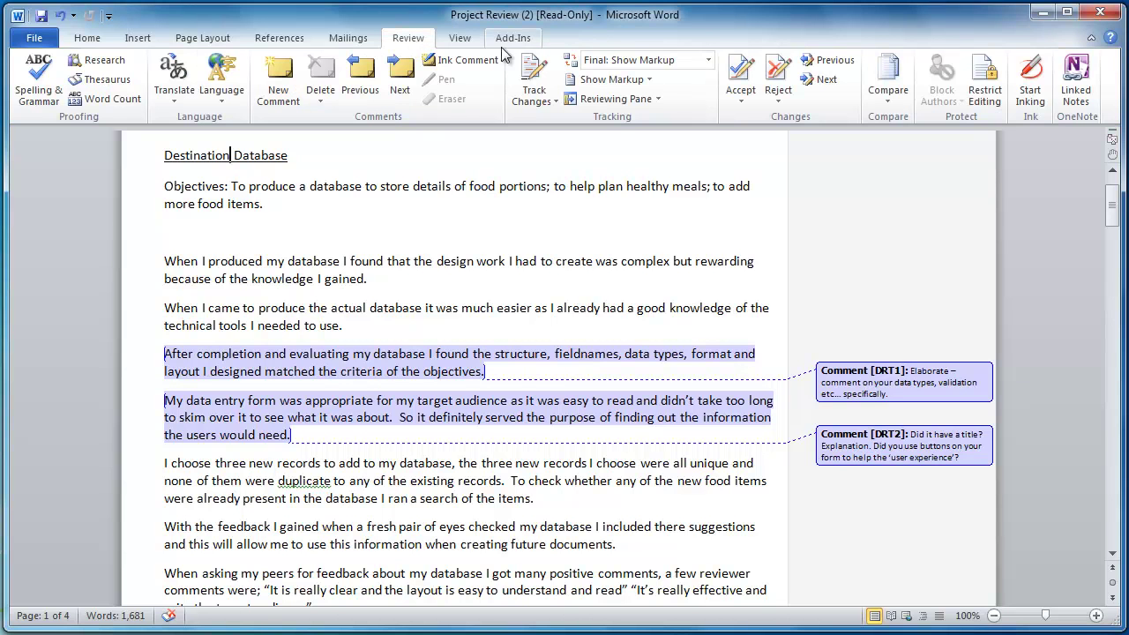